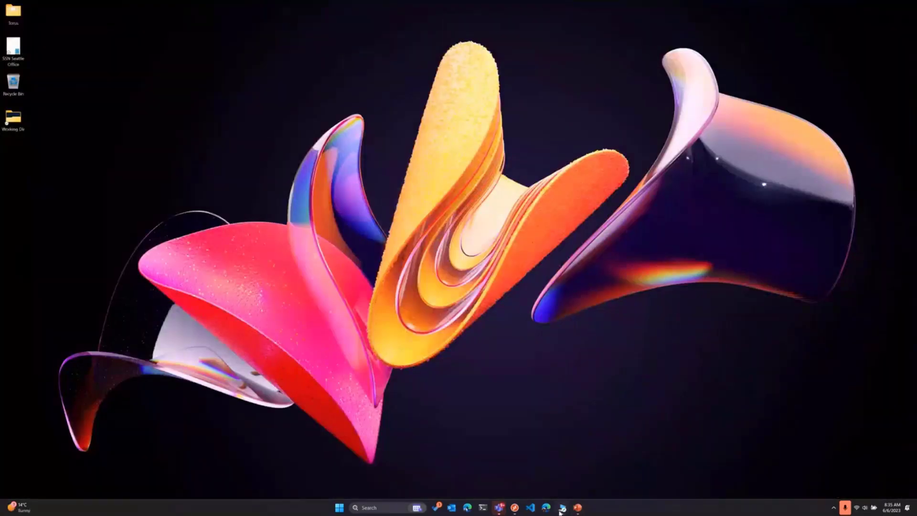
Confirm the ngrok tunnel is online in Command Prompt, then open appPackage's manifest.json in VS Code.
click(562, 507)
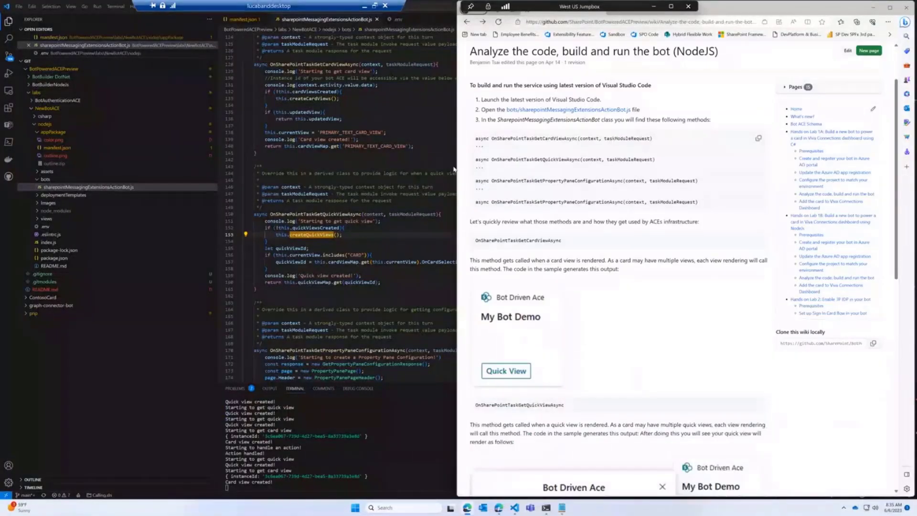
click(453, 168)
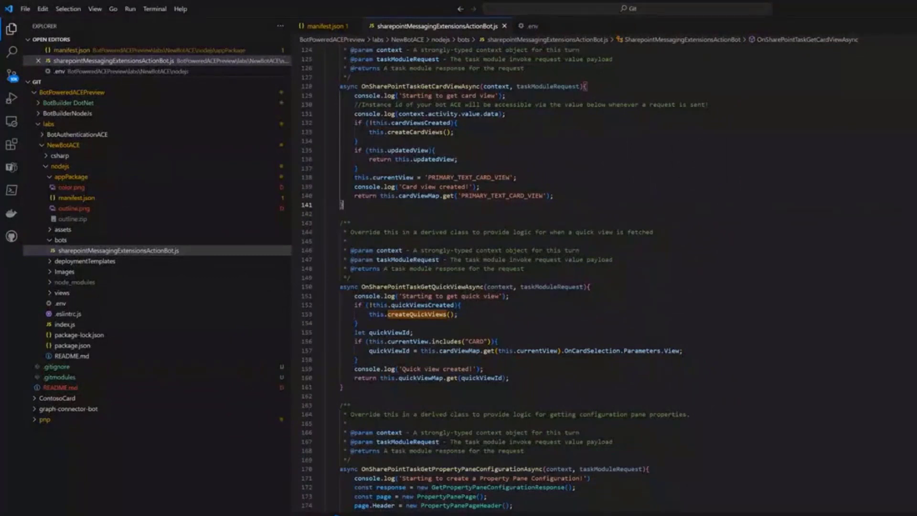
key(alt+Tab)
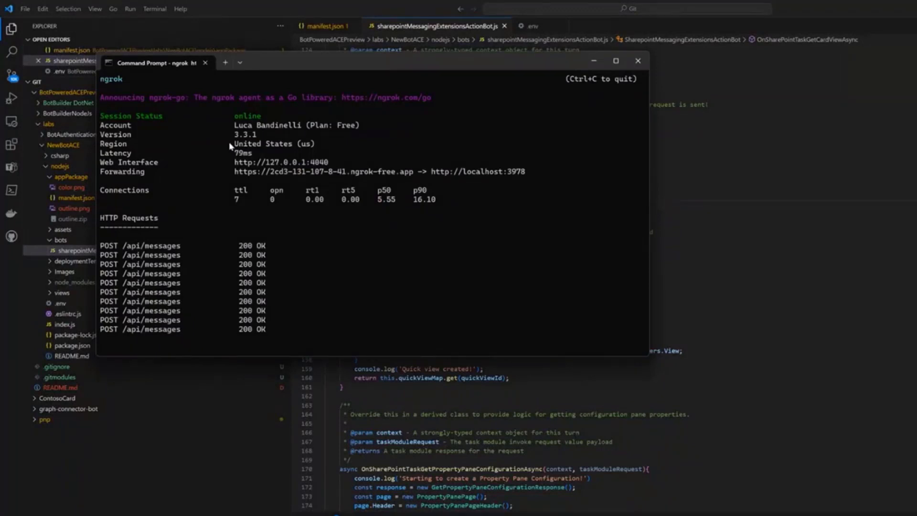
click(710, 342)
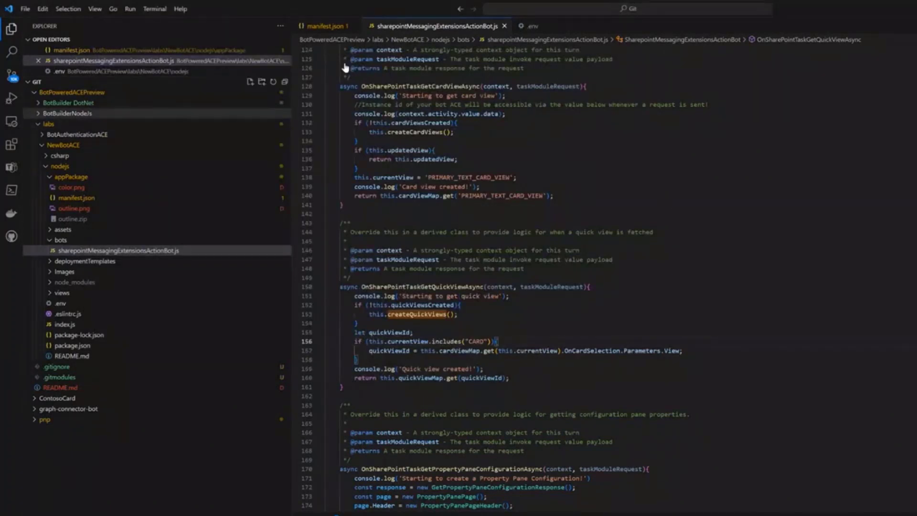
click(321, 27)
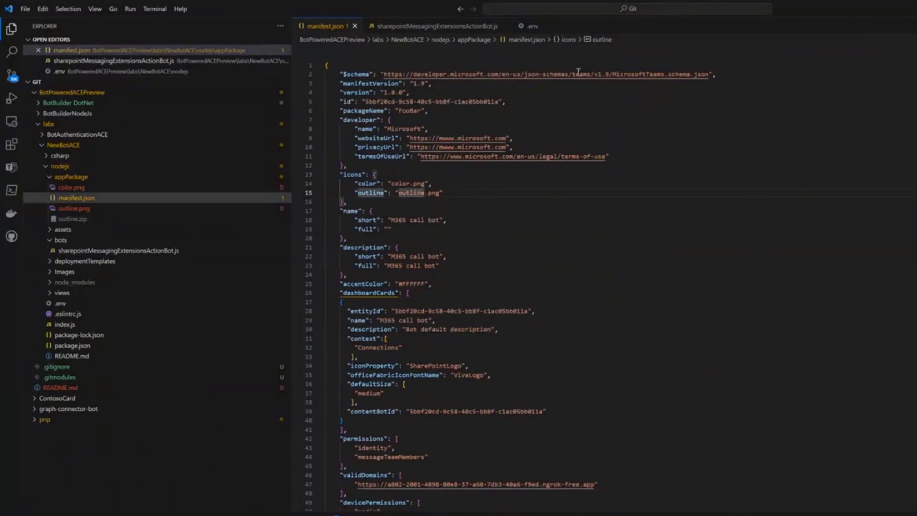
Review manifest.json down to the dashboardCards entry and back, then go to the SharePoint Dashboard tab.
scroll(641, 227, down, 4)
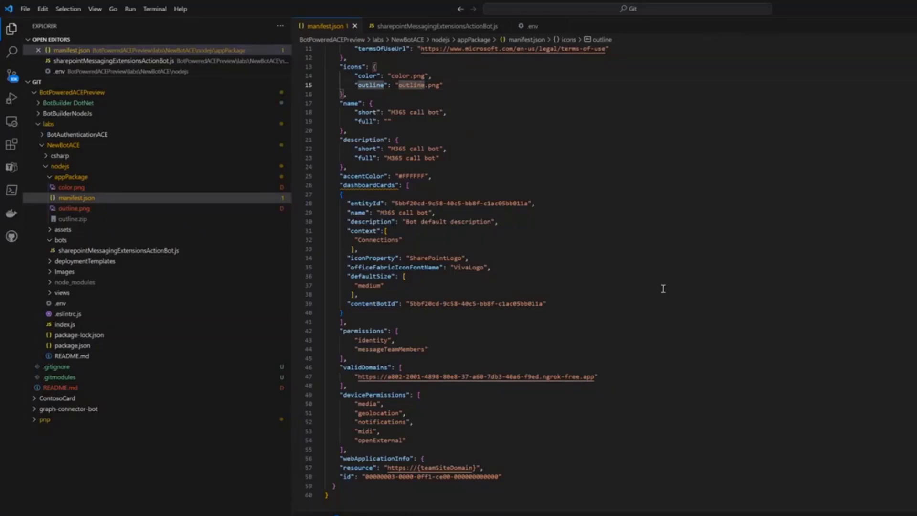
scroll(680, 344, down, 3)
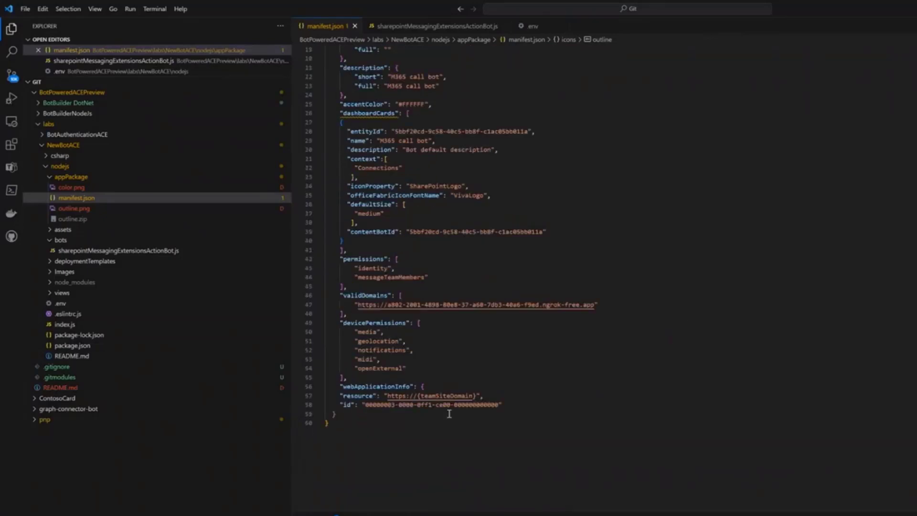
scroll(415, 406, up, 5)
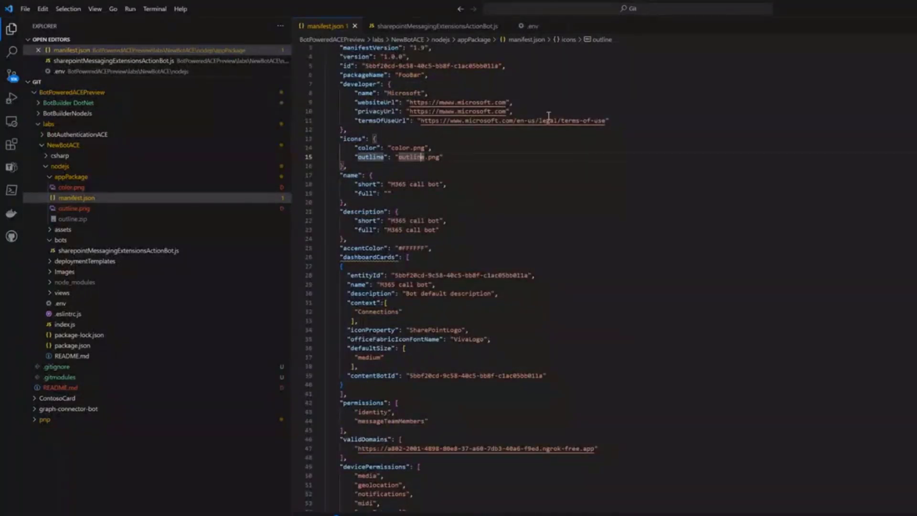
scroll(537, 162, up, 2)
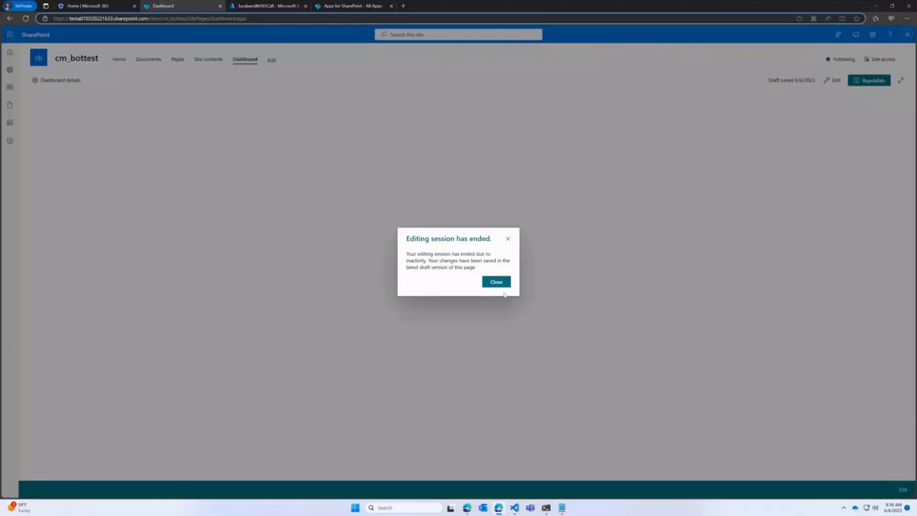
click(25, 19)
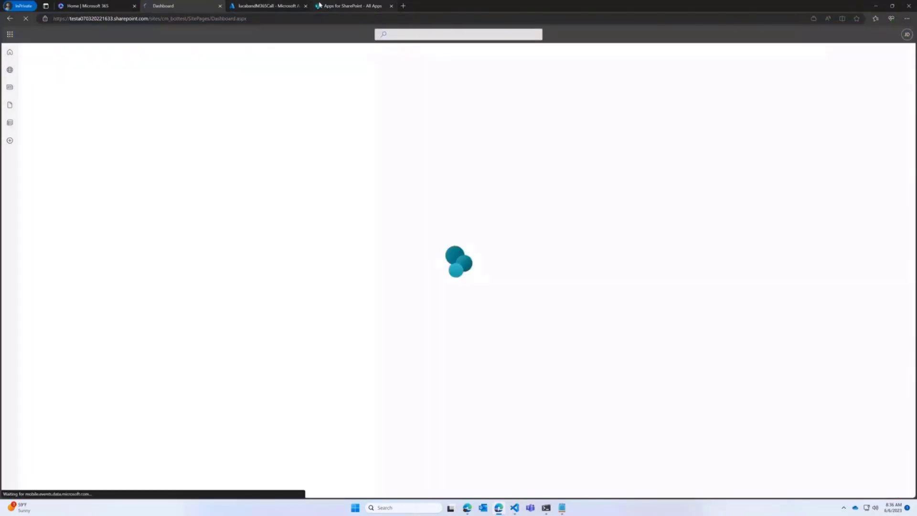
Verify M365 call bot in the Apps for SharePoint catalog, glance at Azure, then reload the cm_bottest Dashboard.
click(353, 6)
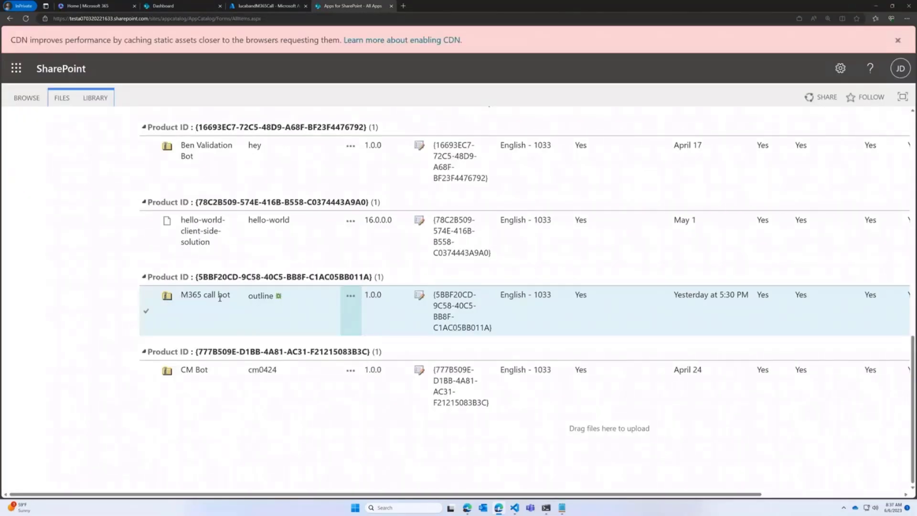
key(ctrl+0)
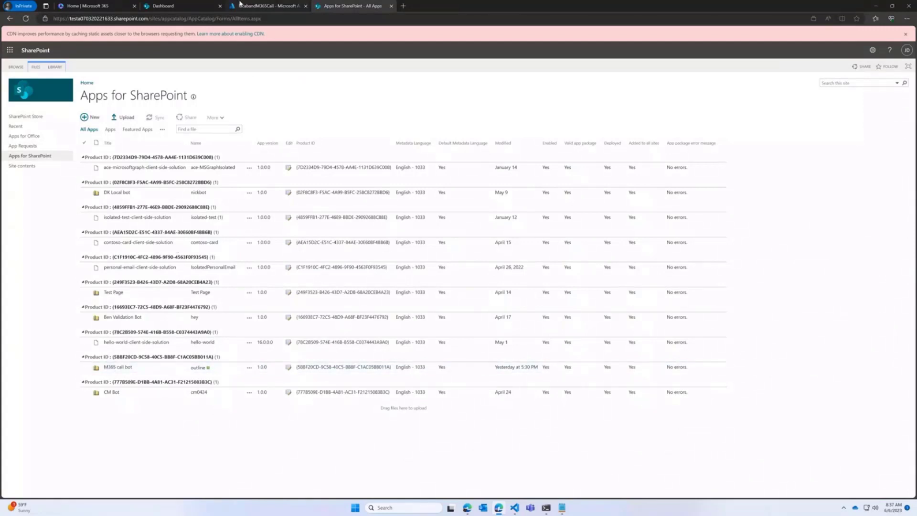
click(252, 7)
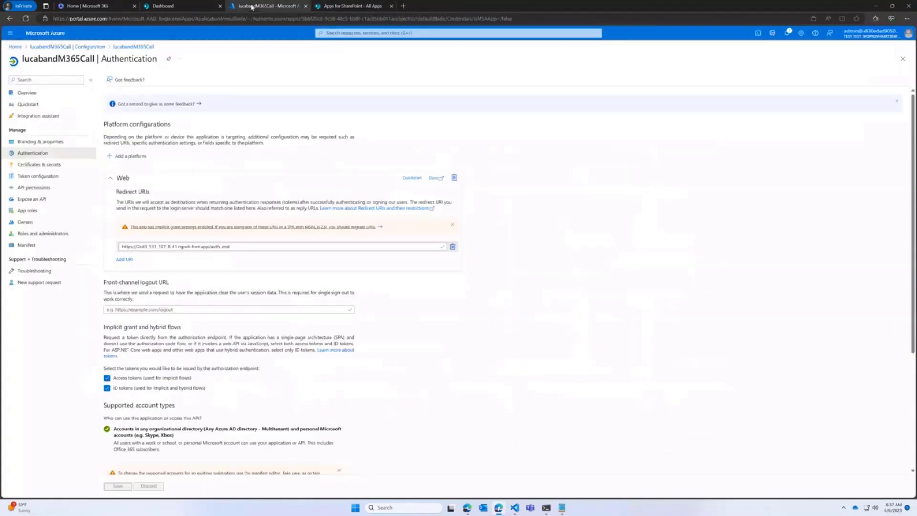
click(194, 6)
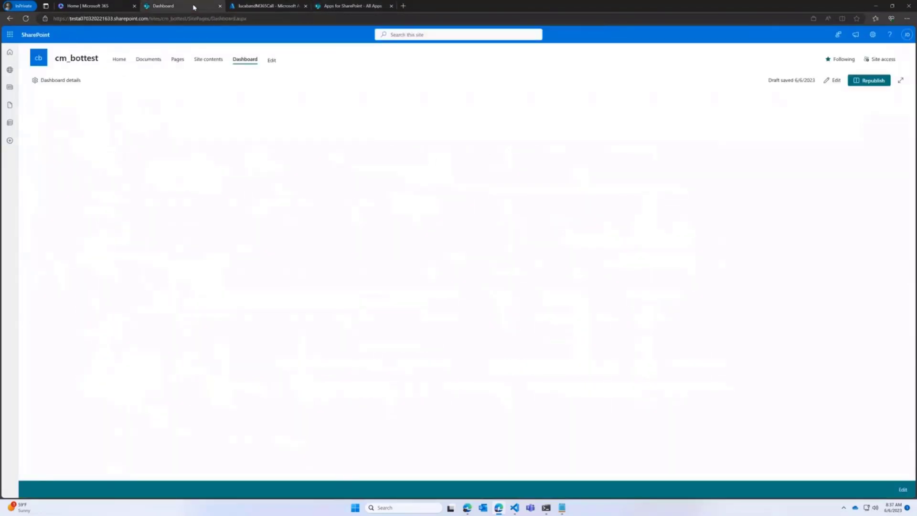
click(25, 18)
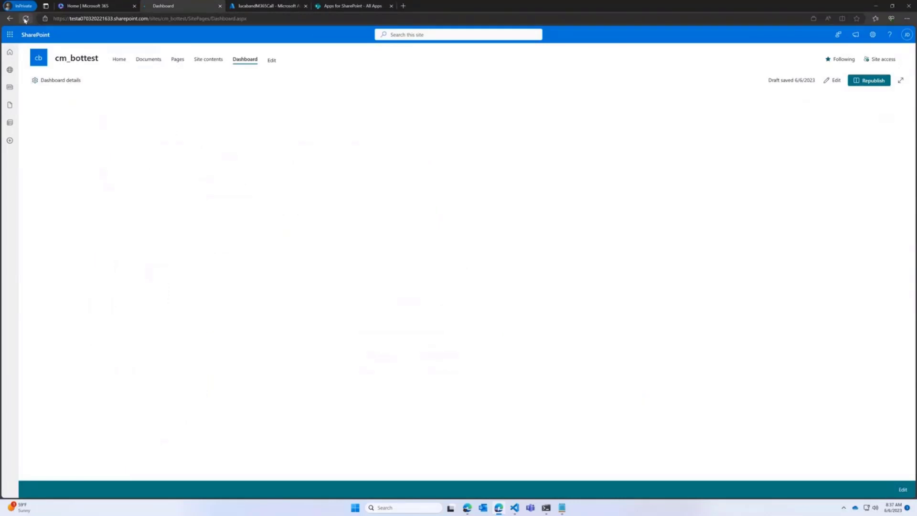
Edit the dashboard, add the M365 call bot card found by searching '365', republish, and dismiss the quick view.
click(833, 80)
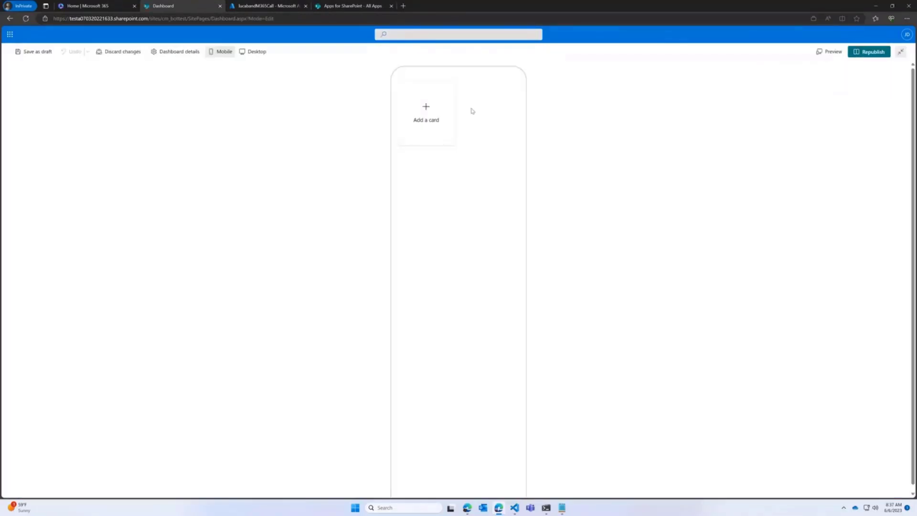
click(433, 114)
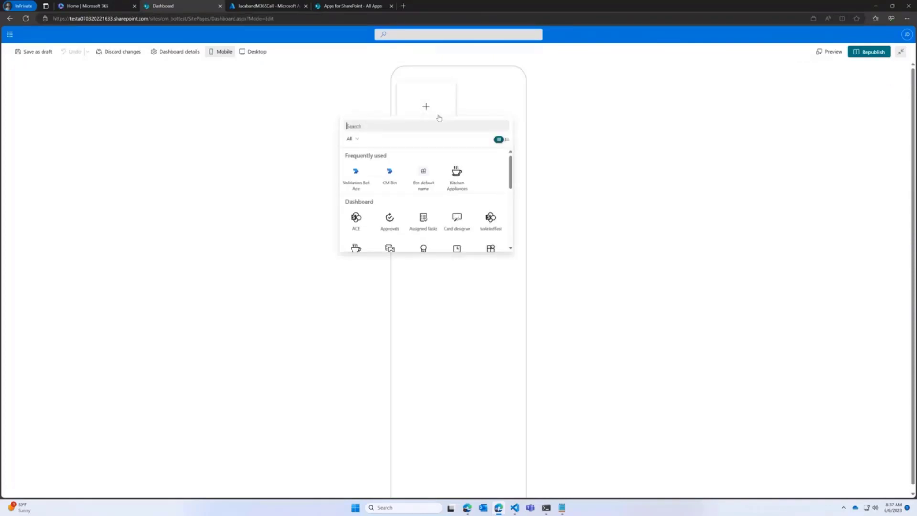
text(365)
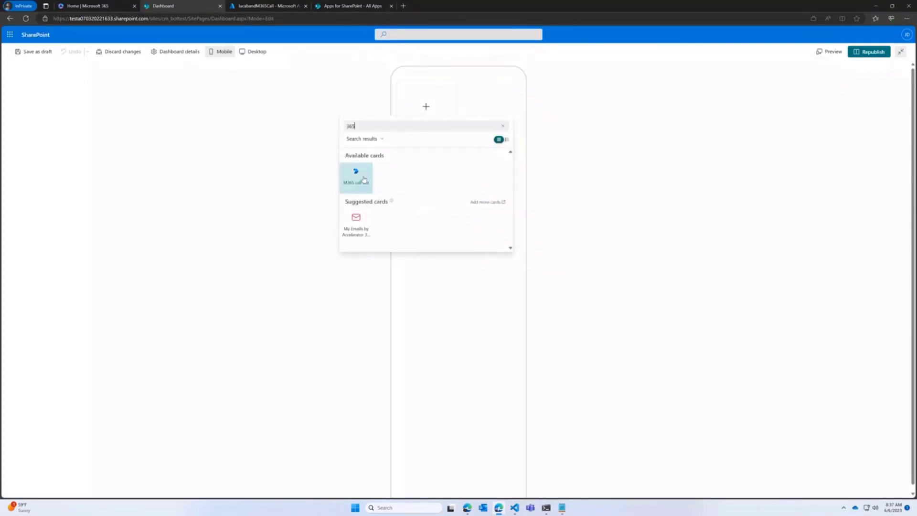
click(363, 179)
click(869, 52)
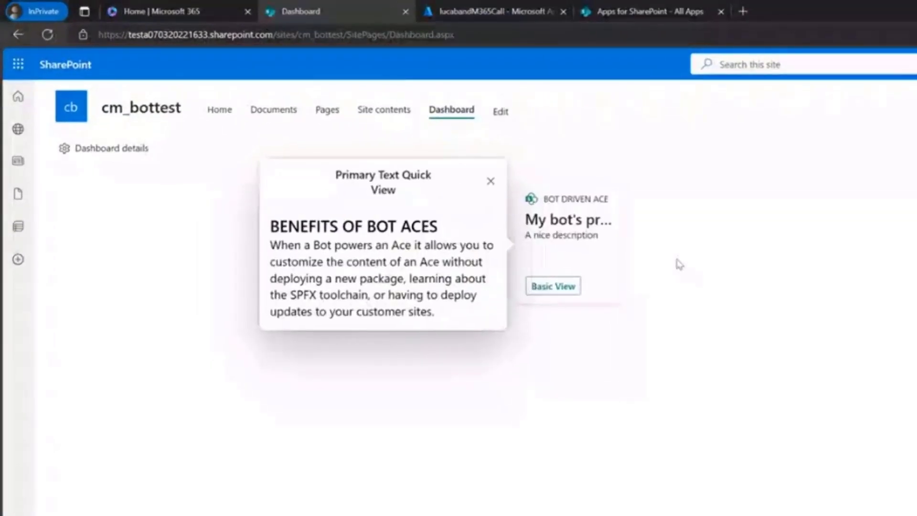
click(678, 263)
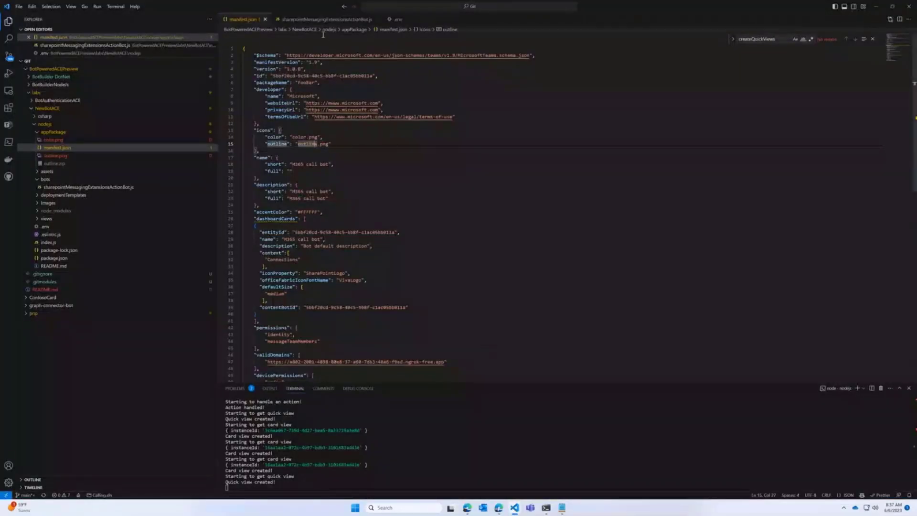
Search the bot code file for createQuickViews and jump to its definition at line 581.
click(319, 20)
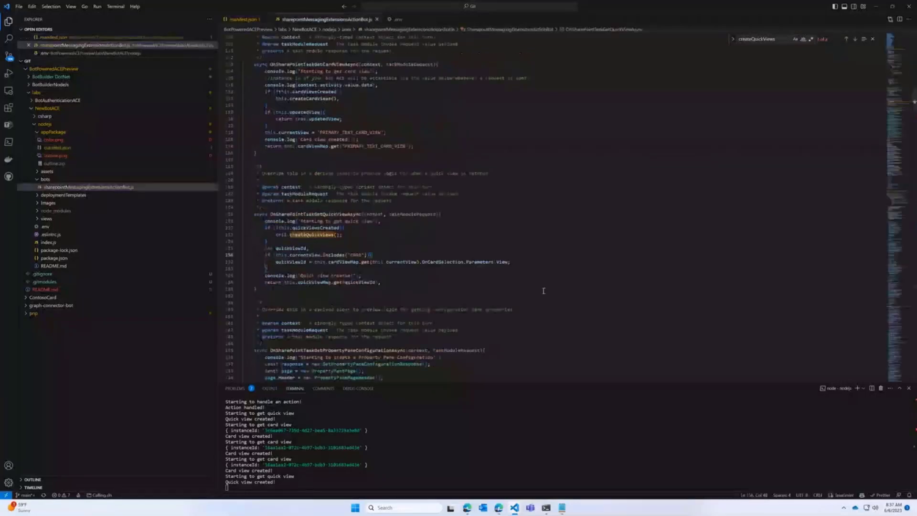
key(ctrl+equal)
key(ctrl+equal)
key(ctrl+equal)
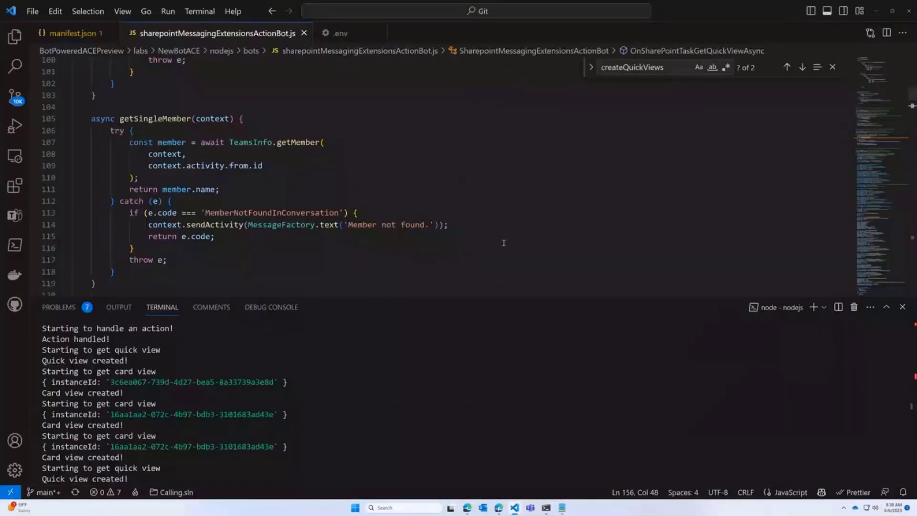
click(786, 68)
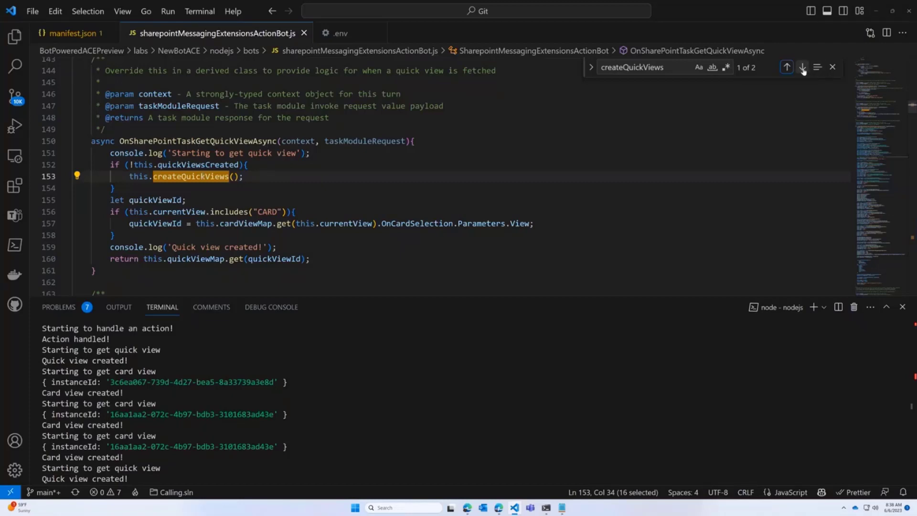
key(Return)
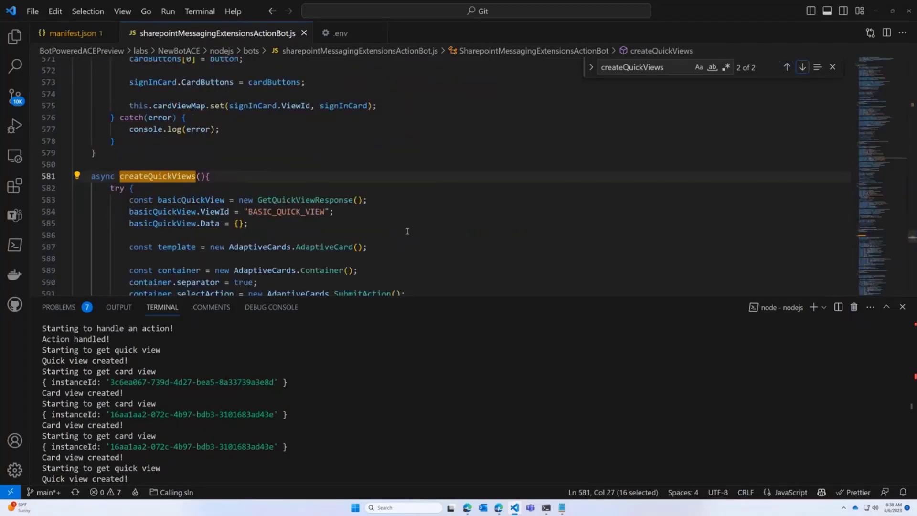
scroll(407, 232, down, 2)
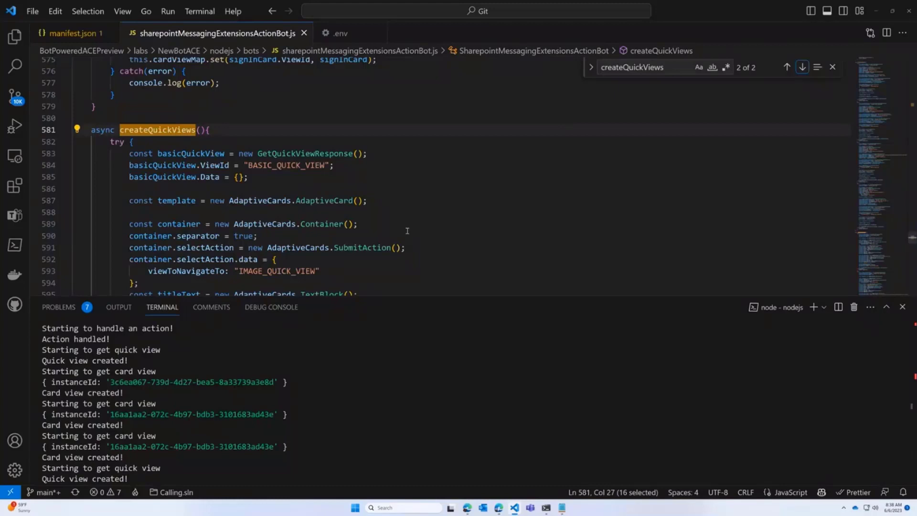
scroll(200, 168, down, 2)
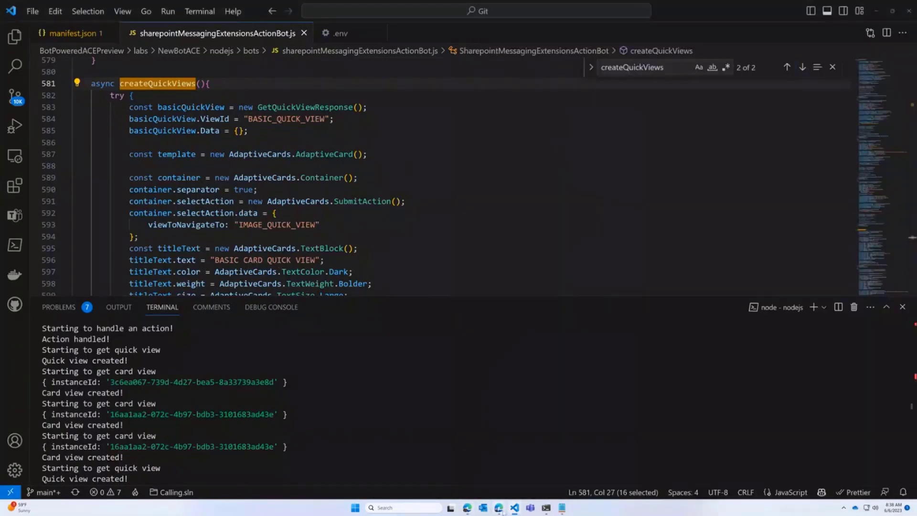
Switch the dashboard's bot card to Basic View, open its BASIC CARD QUICK VIEW, then return to VS Code.
click(498, 508)
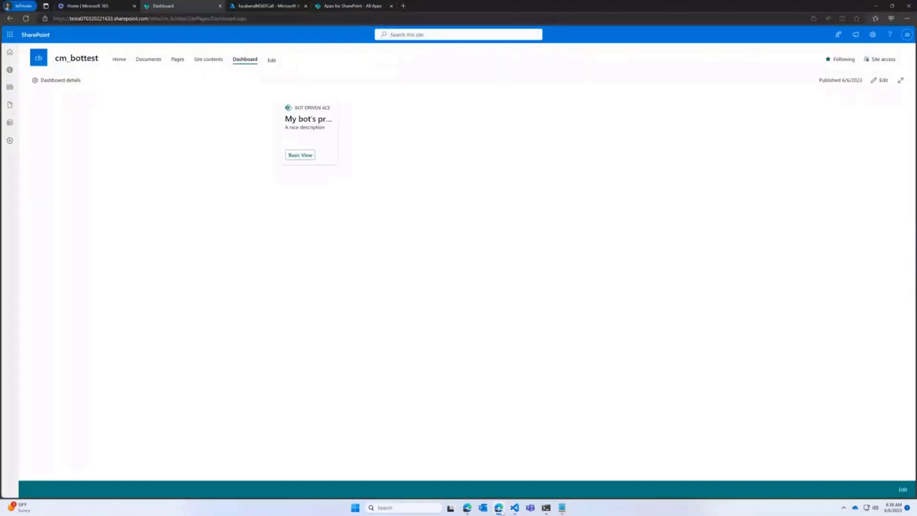
click(306, 156)
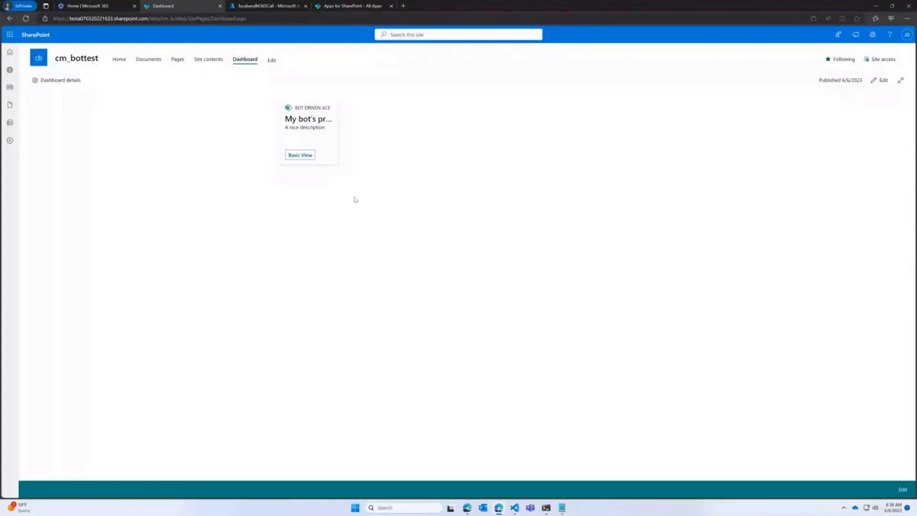
click(323, 127)
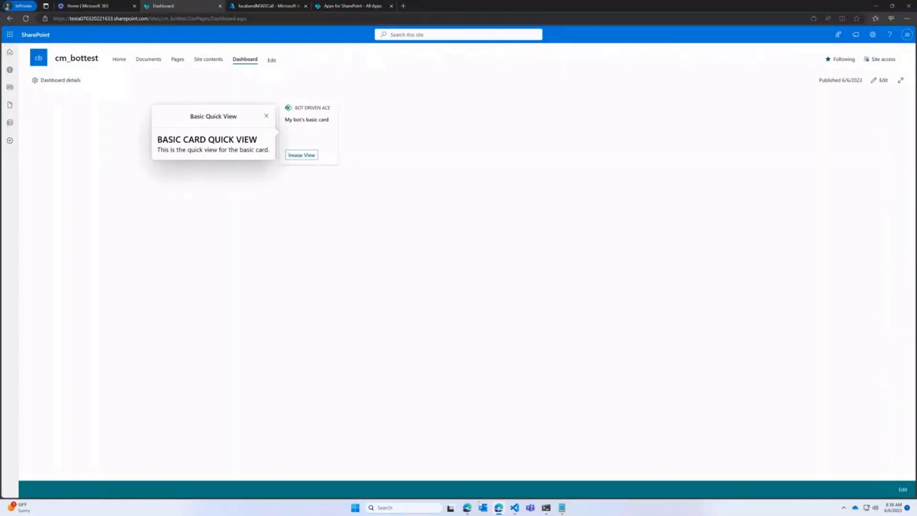
click(514, 510)
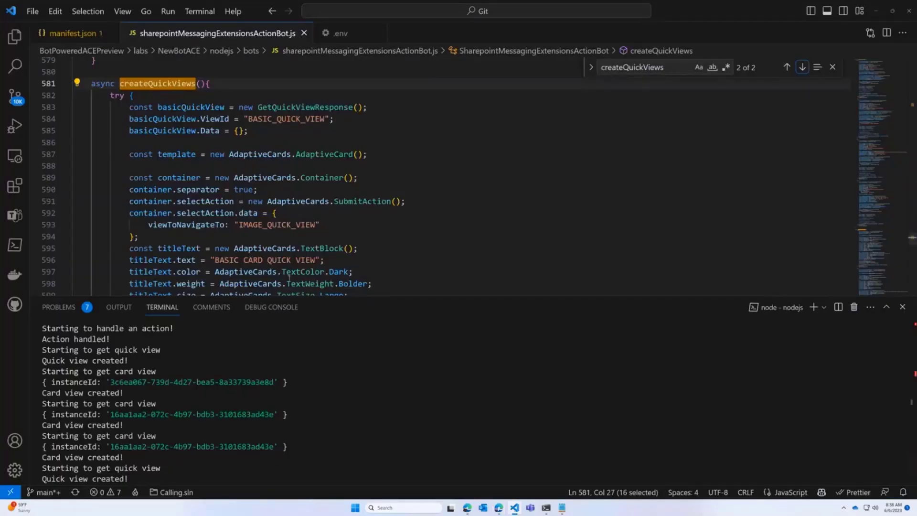
Change the quick view titleText from BASIC CARD QUICK VIEW to HELLO COMMUNITY and save the file.
click(214, 259)
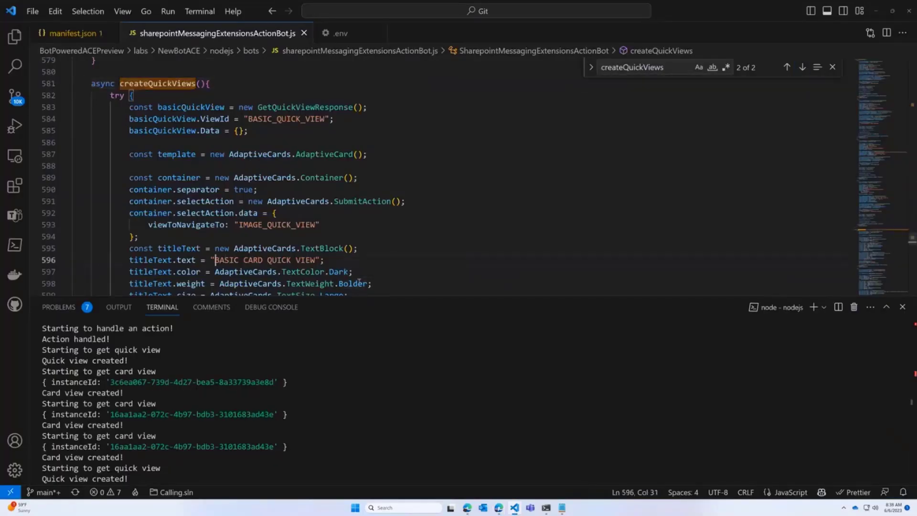
key(ctrl+shift+Right)
key(ctrl+shift+Right)
key(ctrl+shift+Right)
key(ctrl+shift+Right)
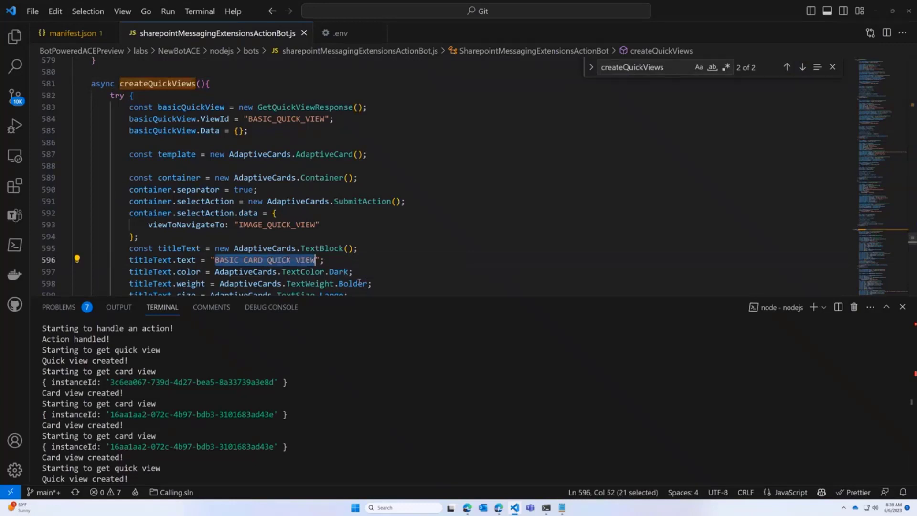
text(HELLO COMM)
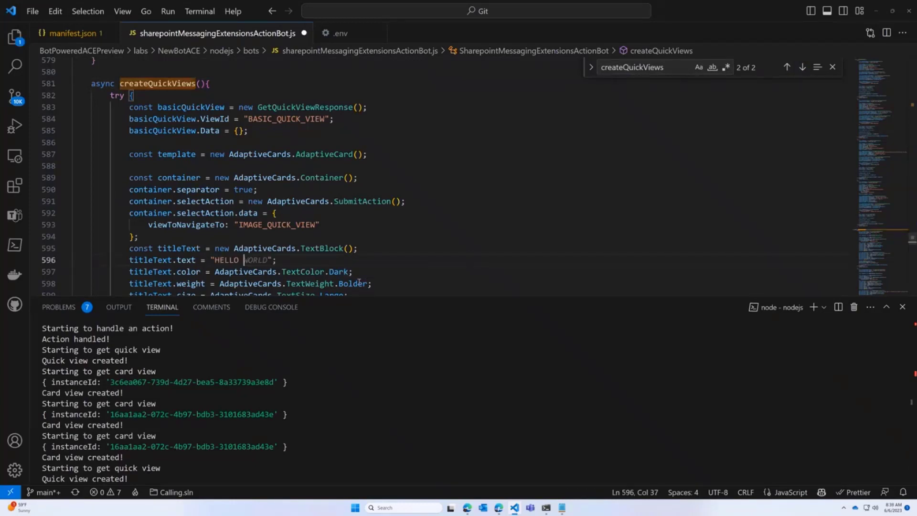
text(UNITY)
key(ctrl+s)
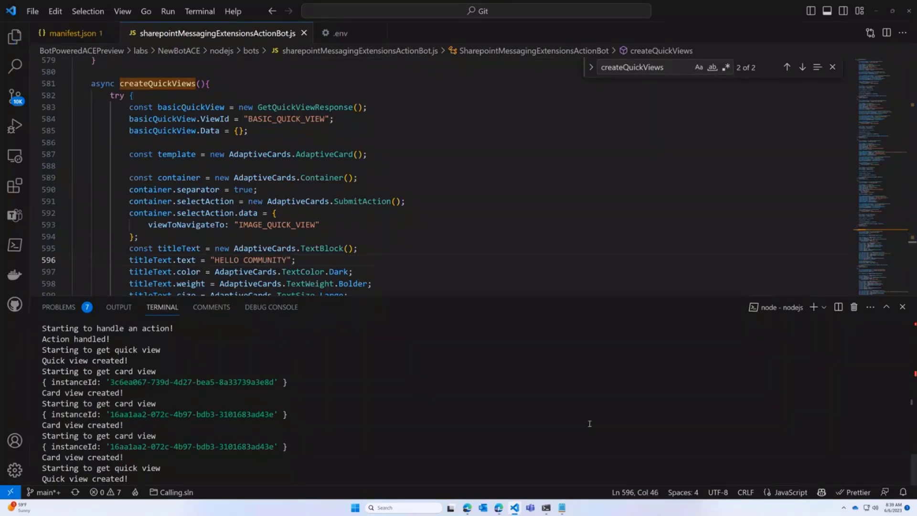
Stop the running bot server in the terminal and restart it with npm start.
click(590, 417)
key(ctrl+c)
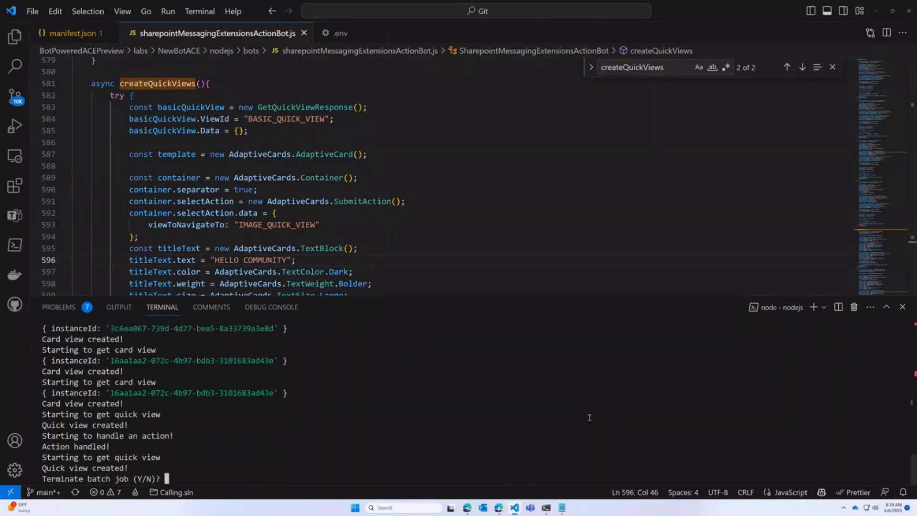
key(ctrl+c)
key(Up)
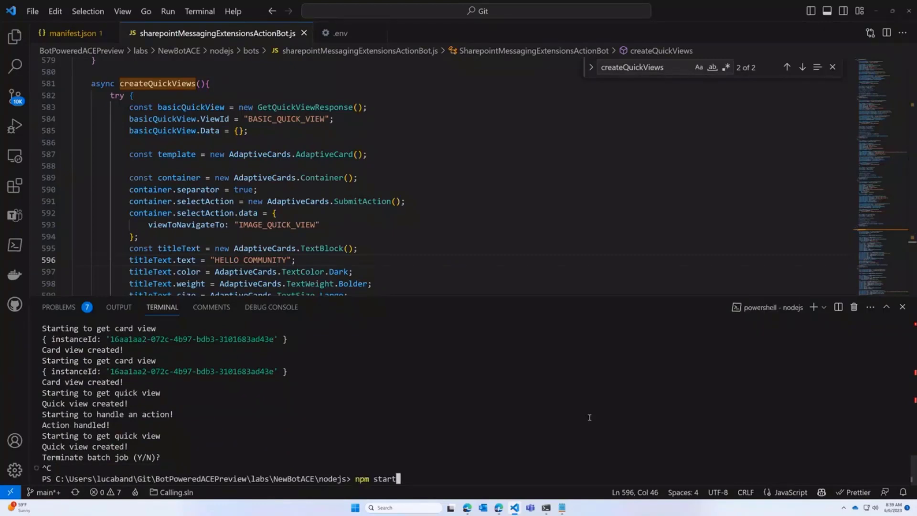
key(Return)
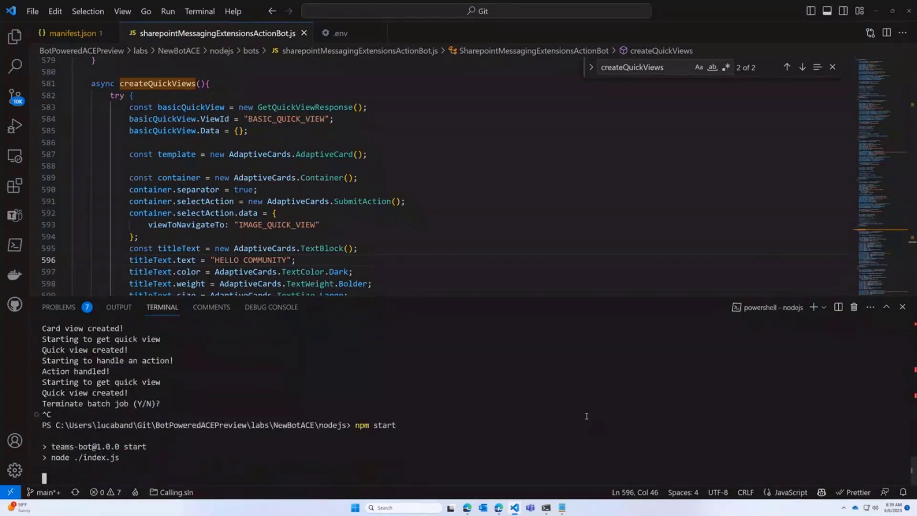
Reload the dashboard, enter edit mode and delete the broken Oops! M365 call bot card.
key(alt+Tab)
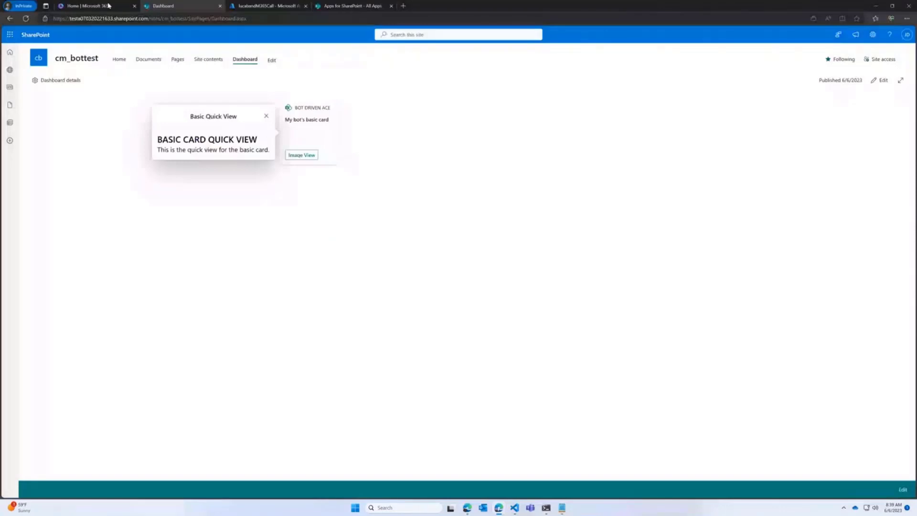
click(26, 18)
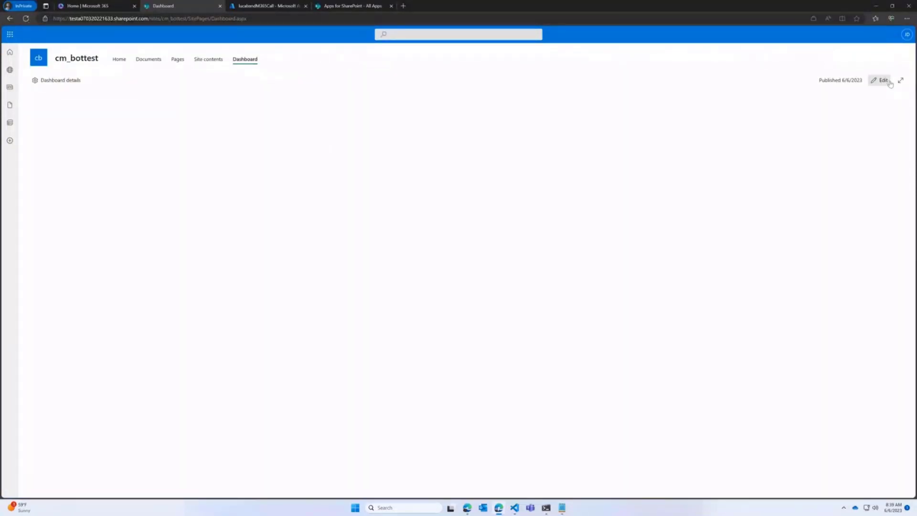
click(880, 79)
click(434, 103)
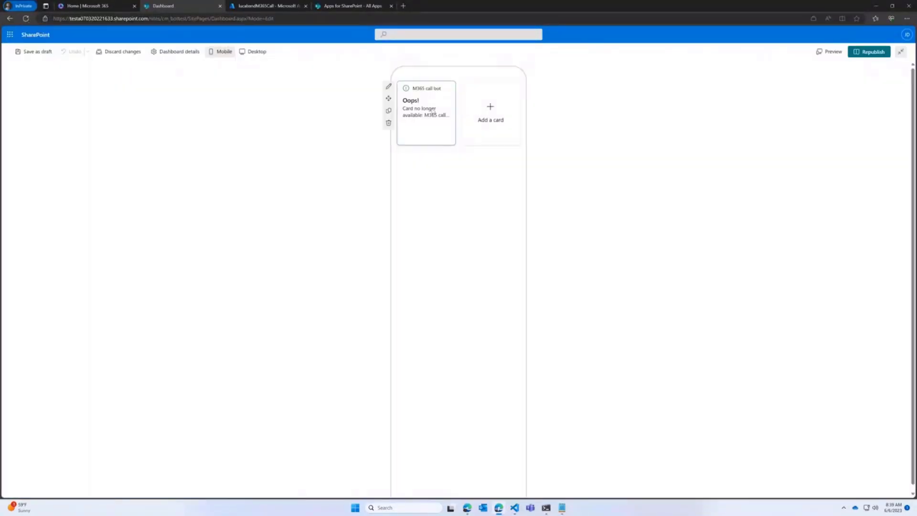
key(Delete)
Re-add the M365 call bot card, switch it to Basic View and open the HELLO COMMUNITY quick view.
click(426, 111)
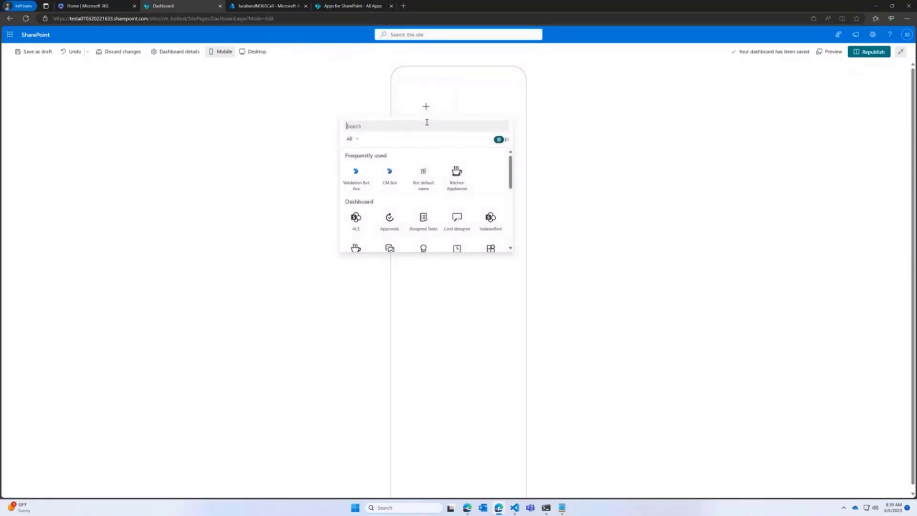
click(359, 175)
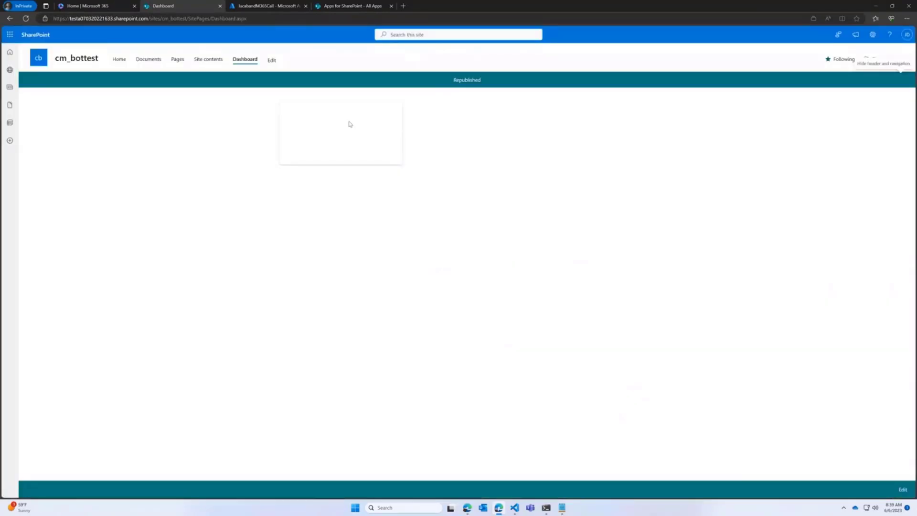
click(349, 124)
click(349, 125)
click(301, 156)
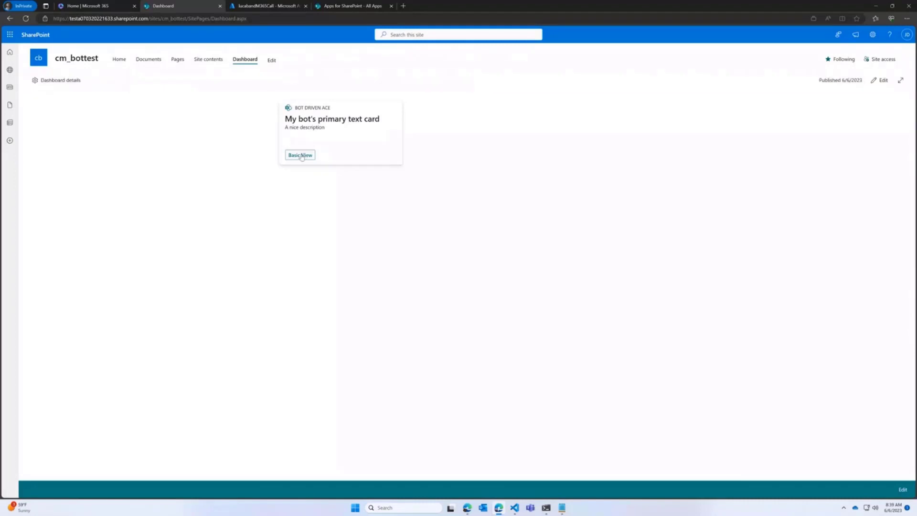
click(348, 141)
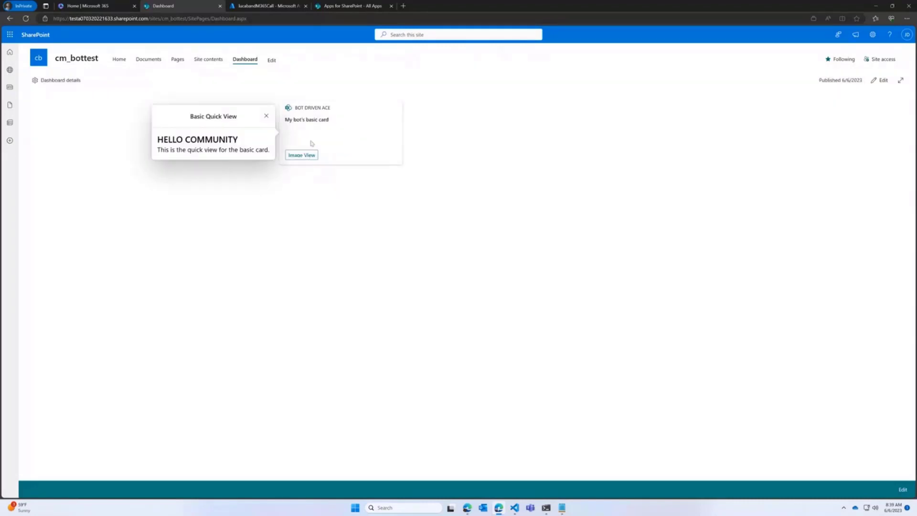